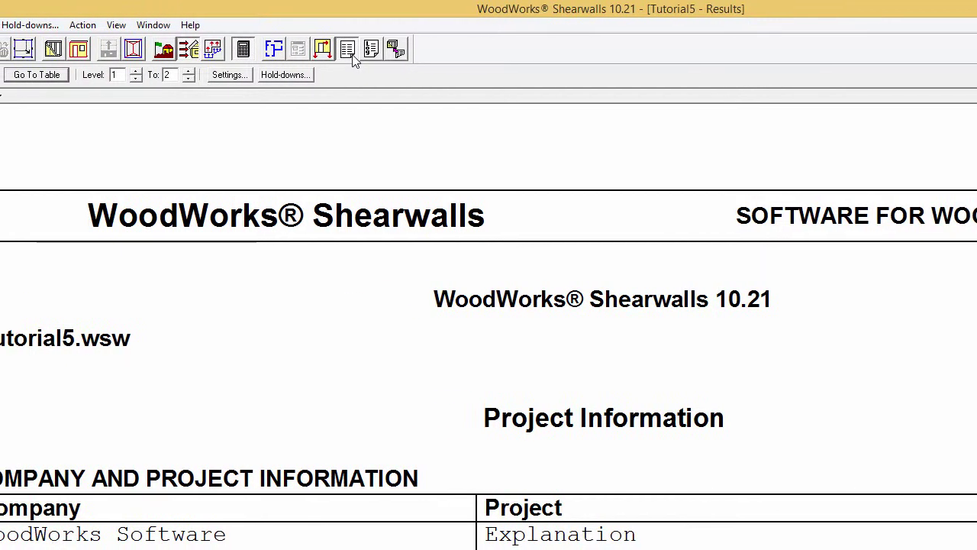
Step: Jump to the Company & Project Information table in the design results report
click(35, 75)
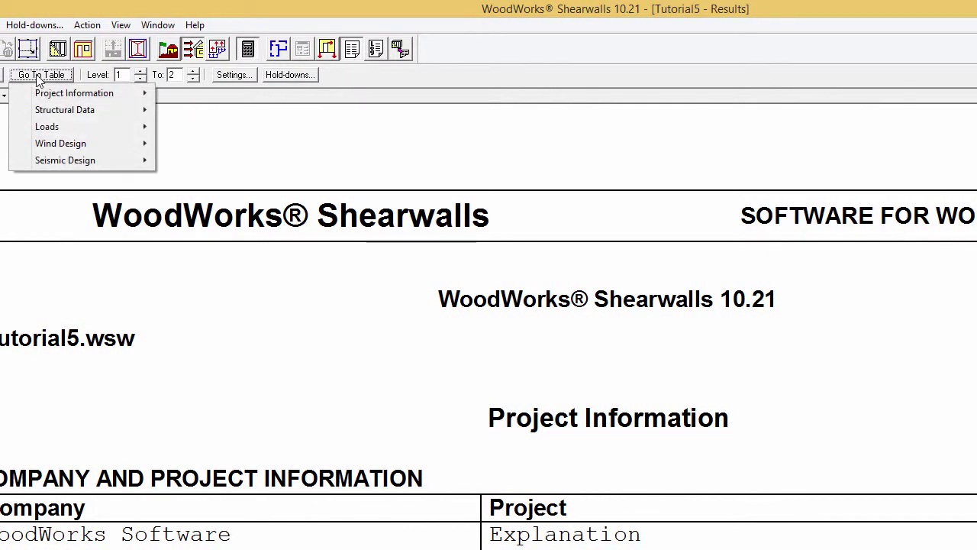
mouse_move(38, 95)
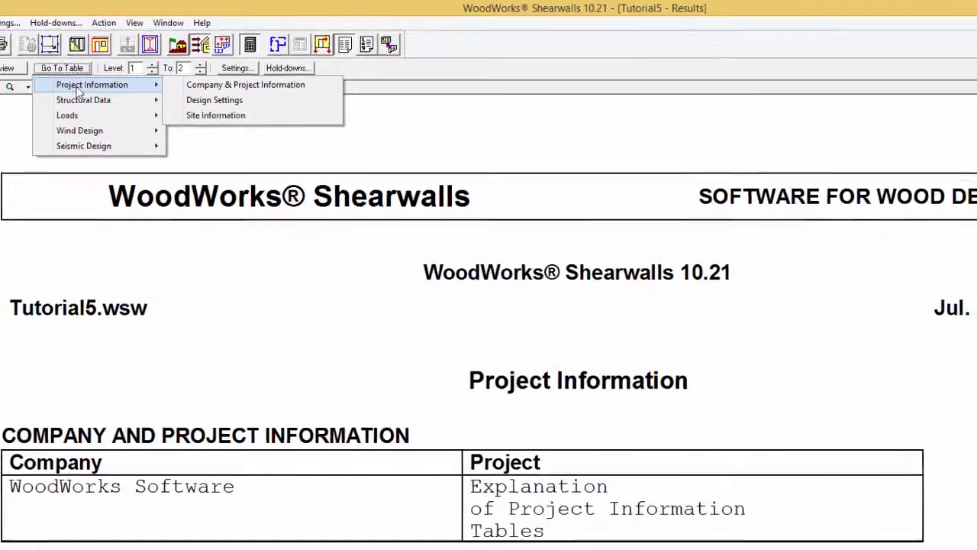
click(195, 92)
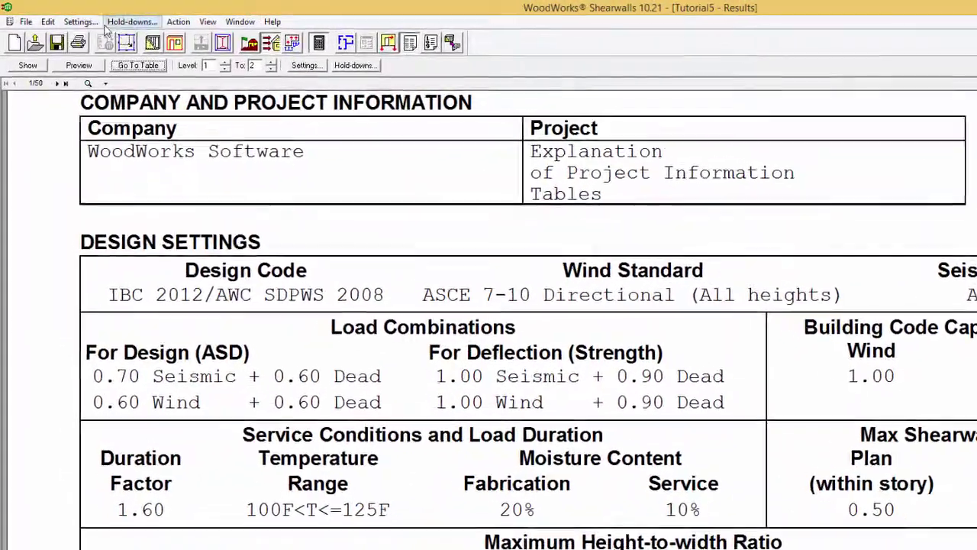
Step: Review the company information and project description settings behind the report's first table
click(78, 21)
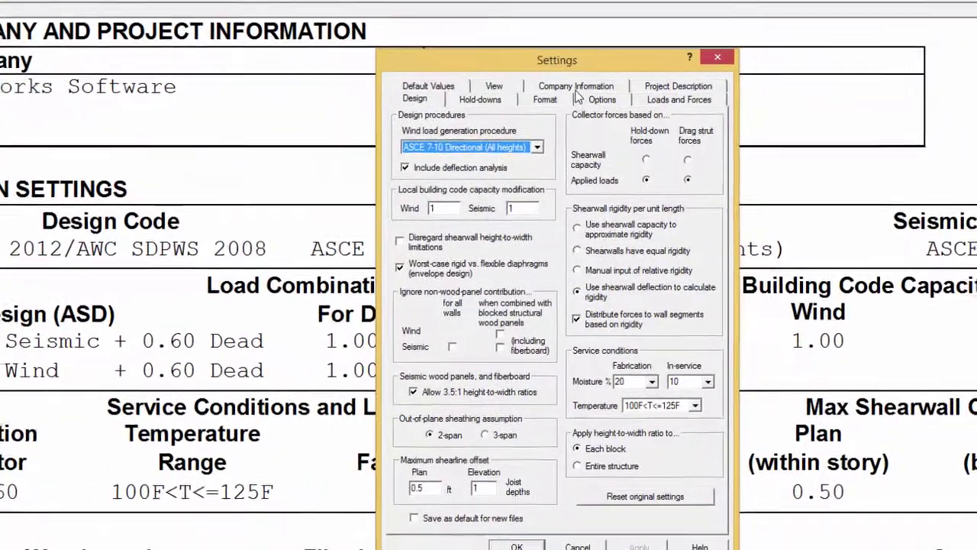
click(676, 156)
click(623, 55)
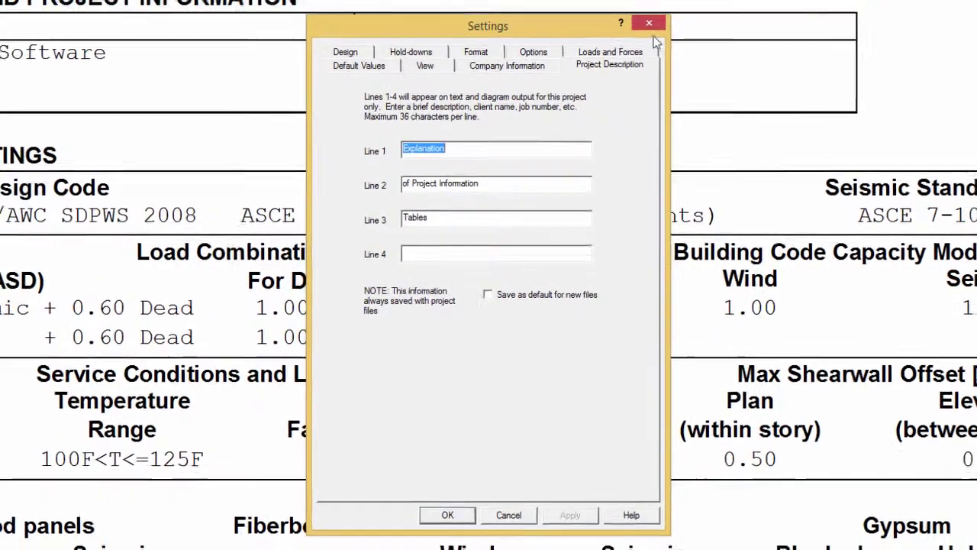
click(627, 66)
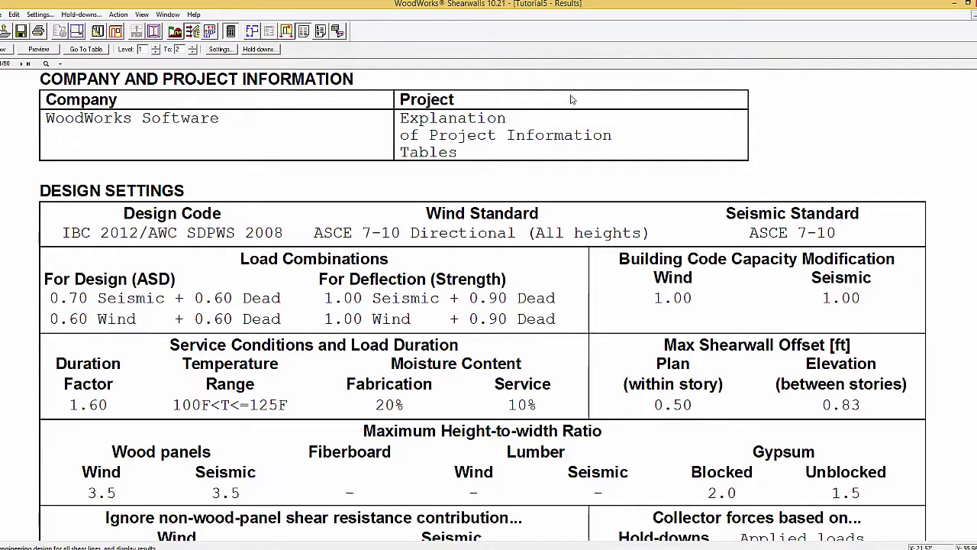
click(48, 16)
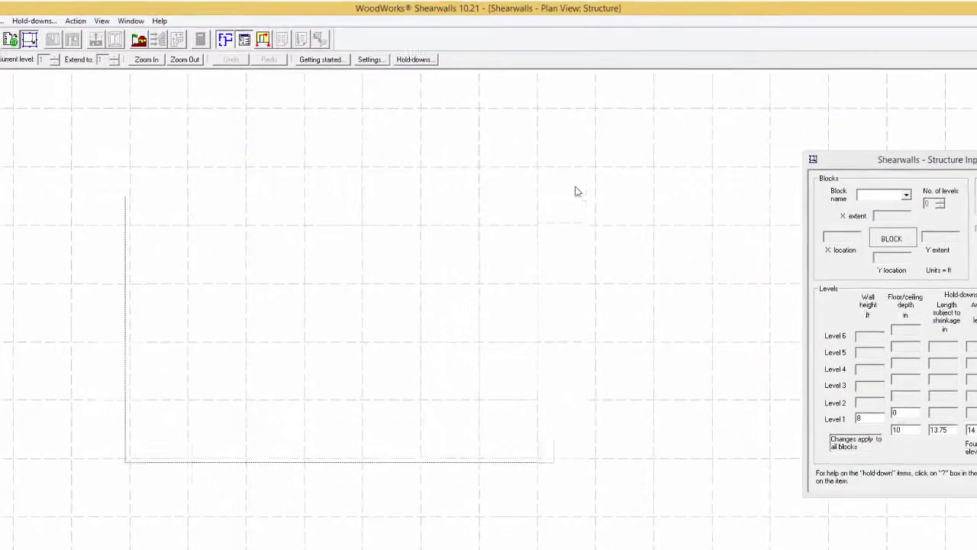
Step: Model a one-level building block about 45.5 ft by 25 ft with exterior segmented walls and a flat roof
drag(576, 190, 655, 171)
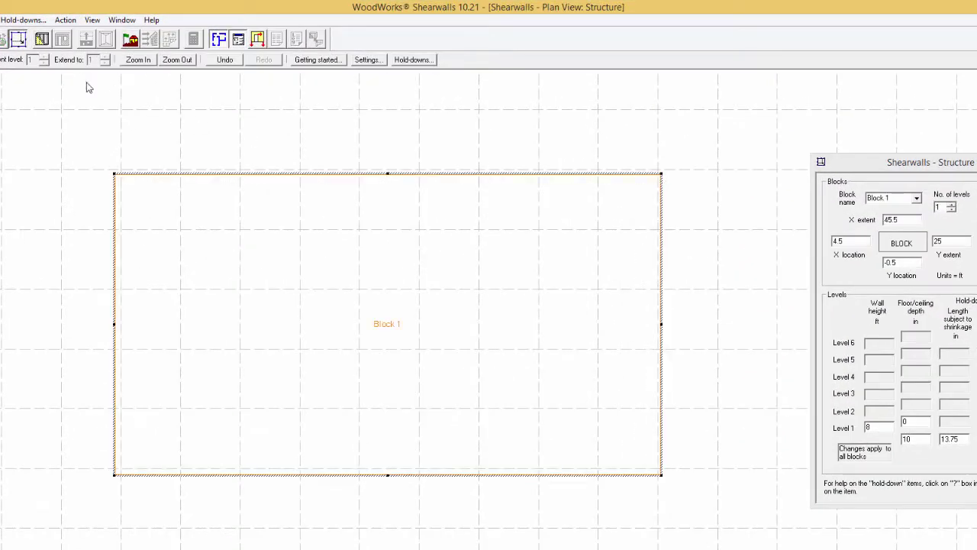
click(42, 38)
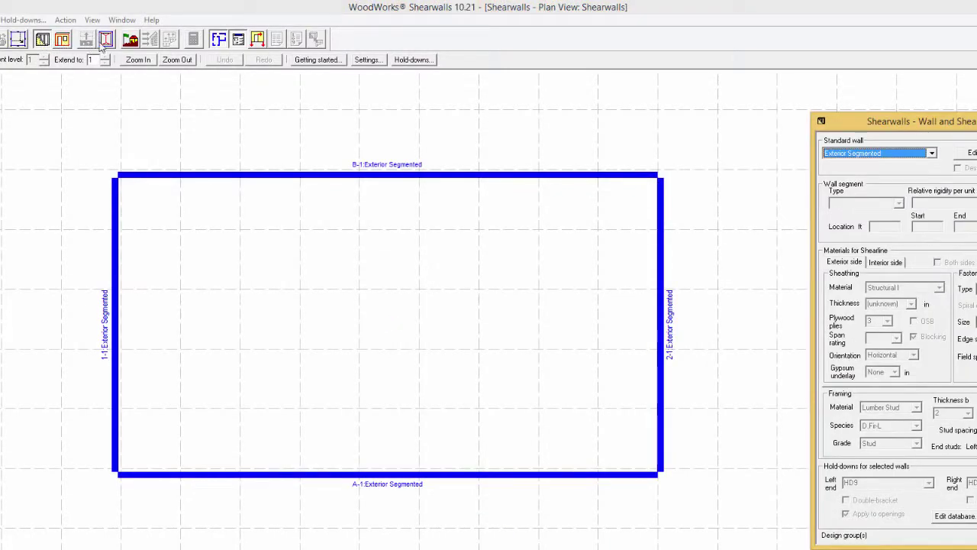
click(105, 40)
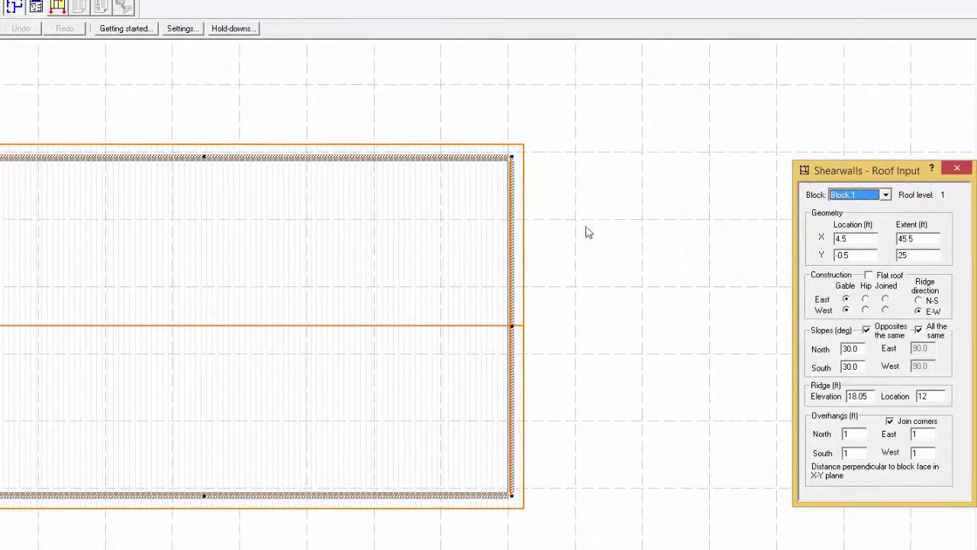
click(869, 276)
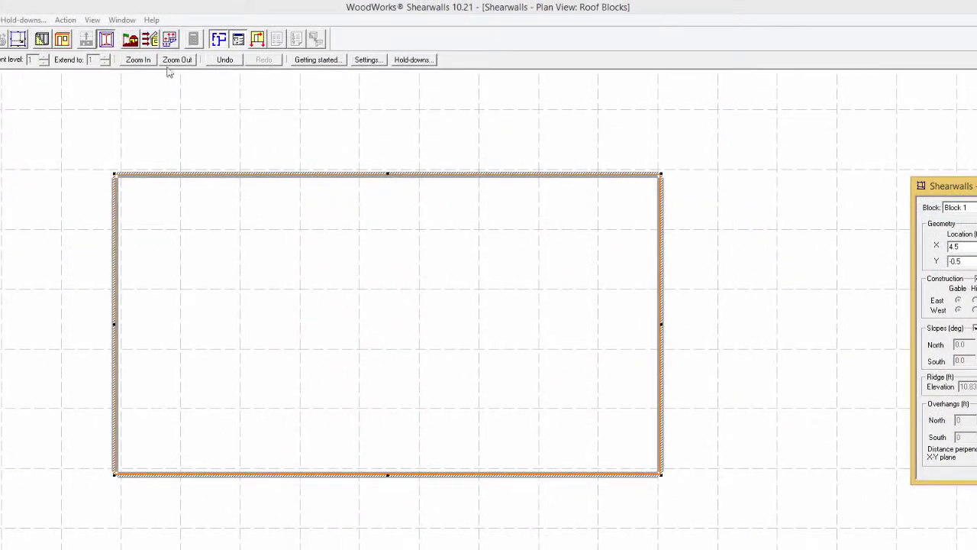
Step: Generate the wind and seismic loads on level 1 and run the shearwall design
click(150, 40)
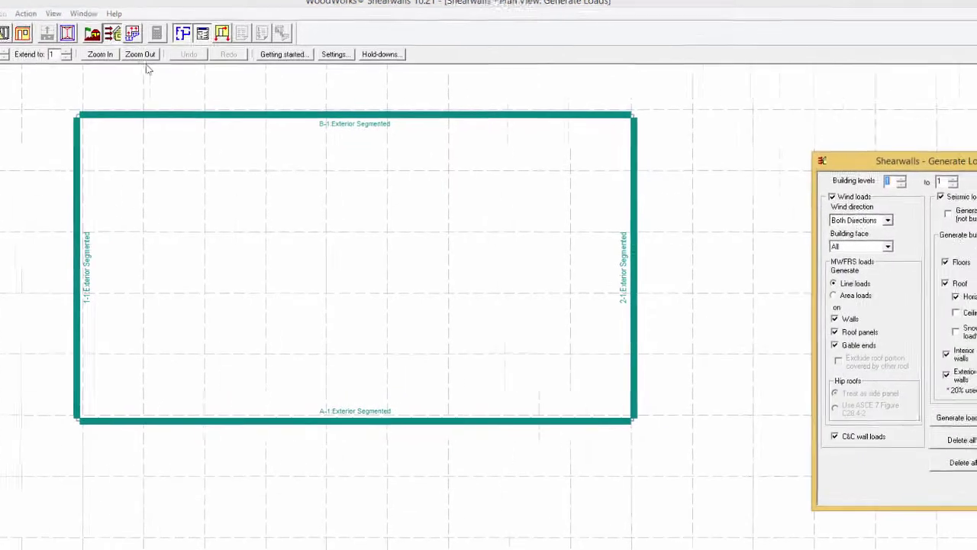
click(919, 426)
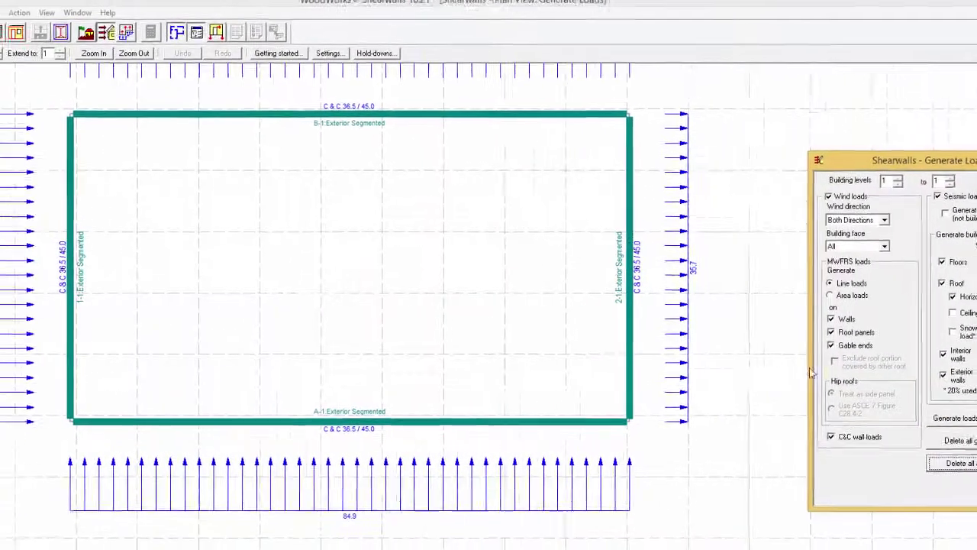
click(171, 41)
key(Return)
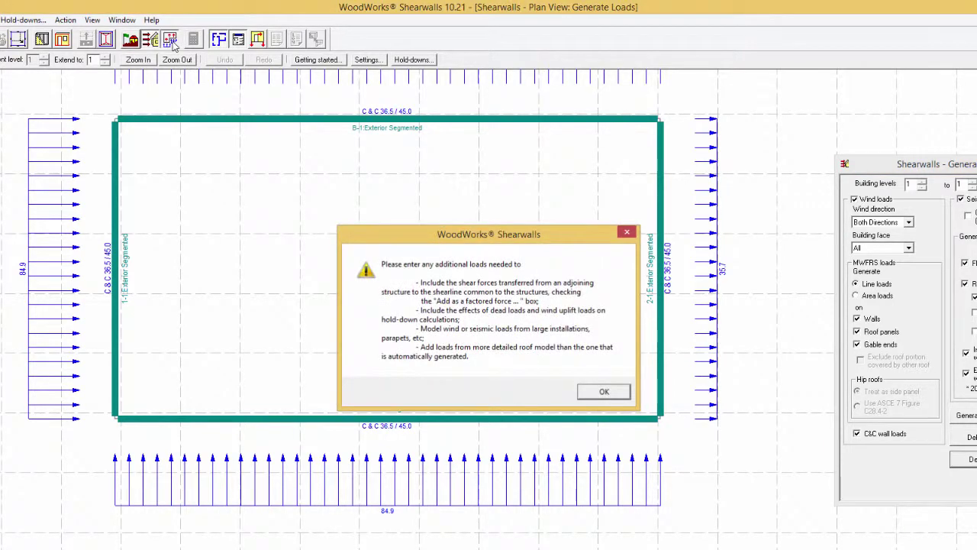
click(194, 40)
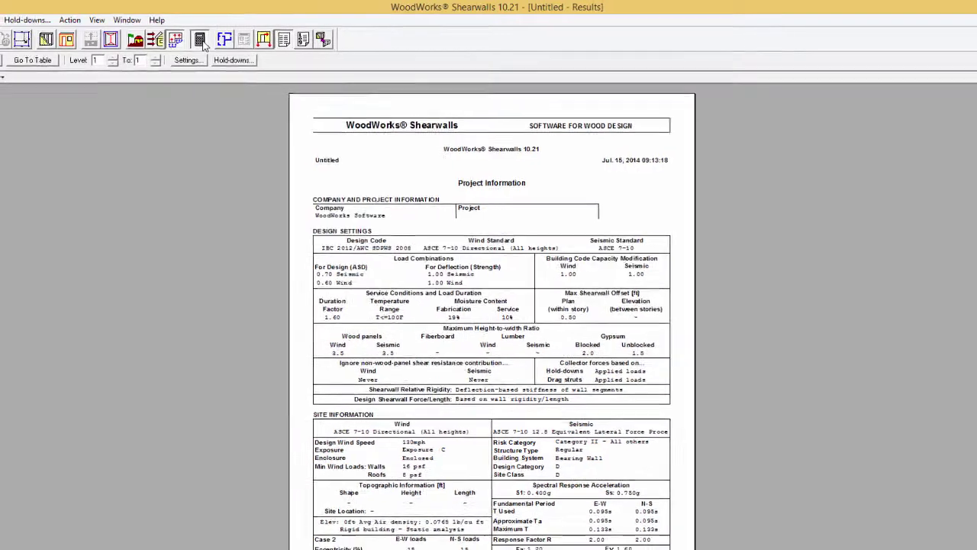
Step: Go to the Shear Results table for the flexible diaphragm seismic design
click(45, 62)
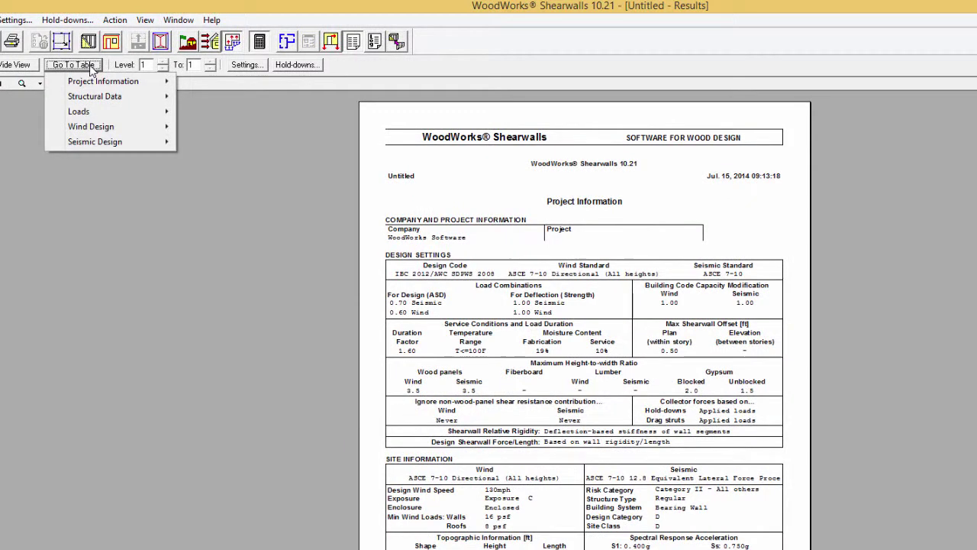
mouse_move(92, 143)
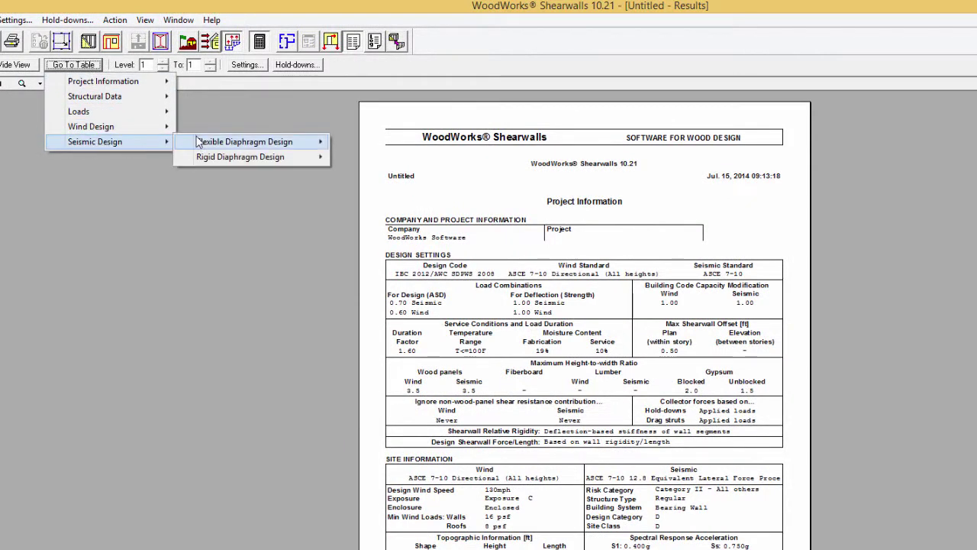
mouse_move(207, 145)
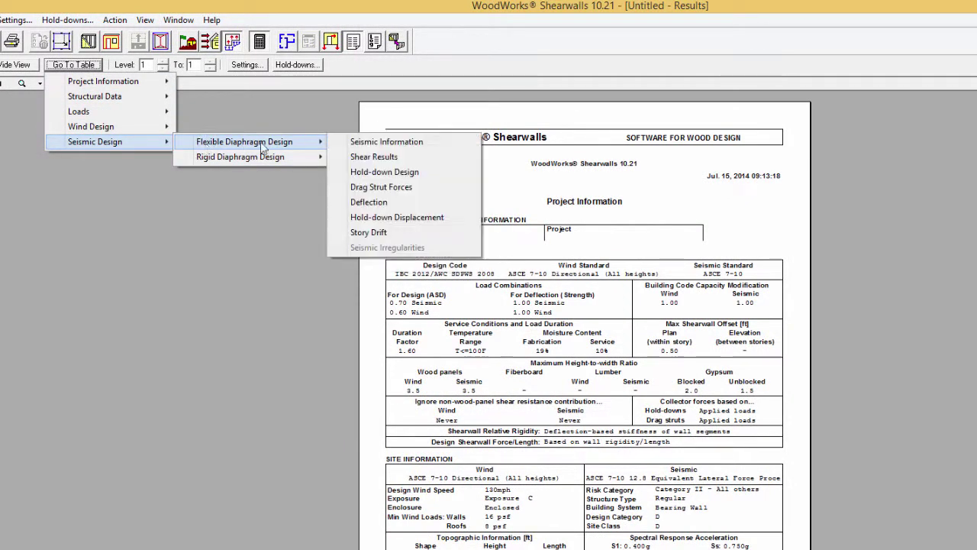
click(360, 158)
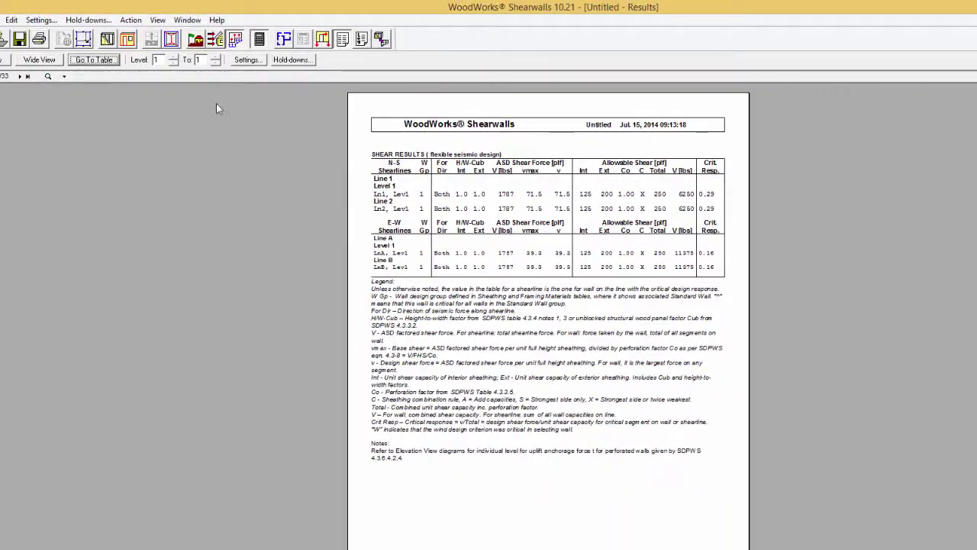
Step: Set the seismic local building code capacity modification to 0.75 and rerun the design
click(41, 20)
double_click(524, 238)
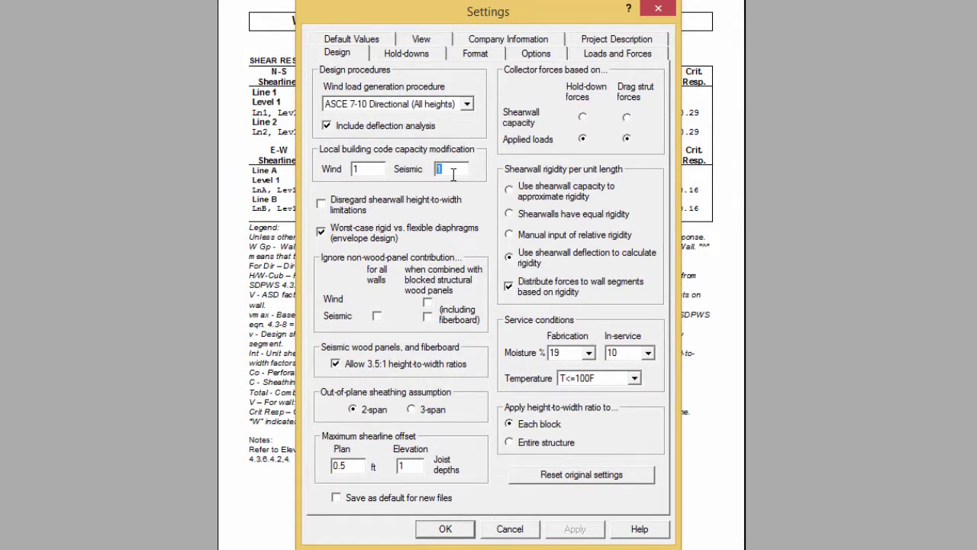
text(0.7)
text(5)
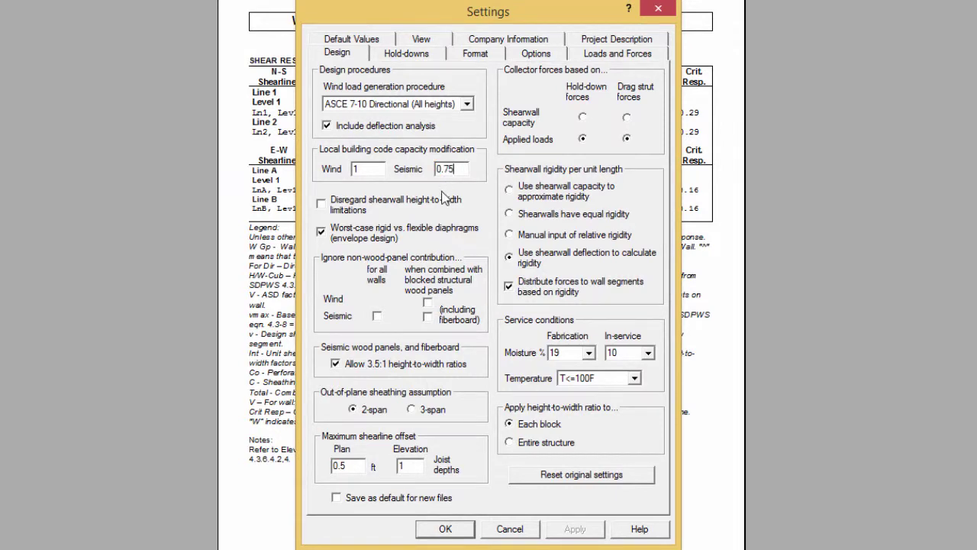
click(447, 527)
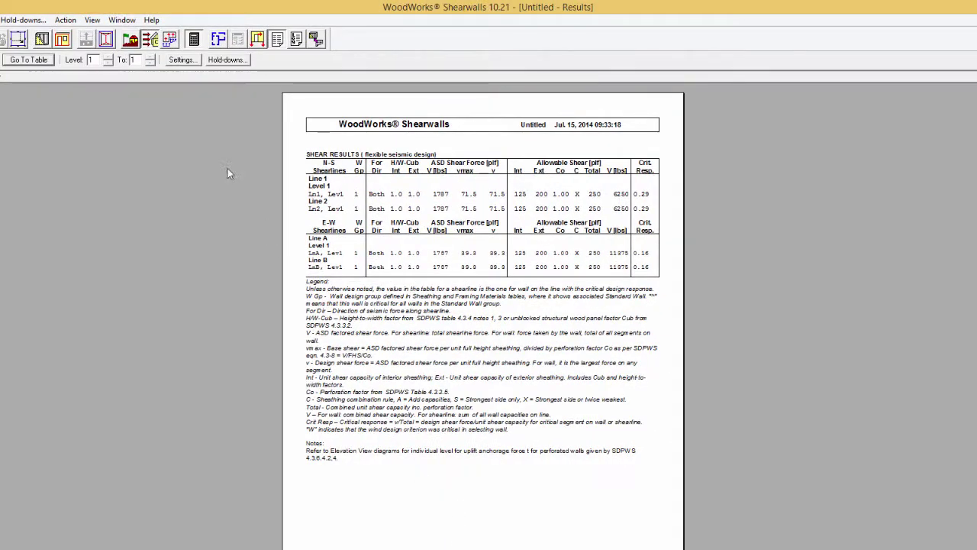
click(194, 42)
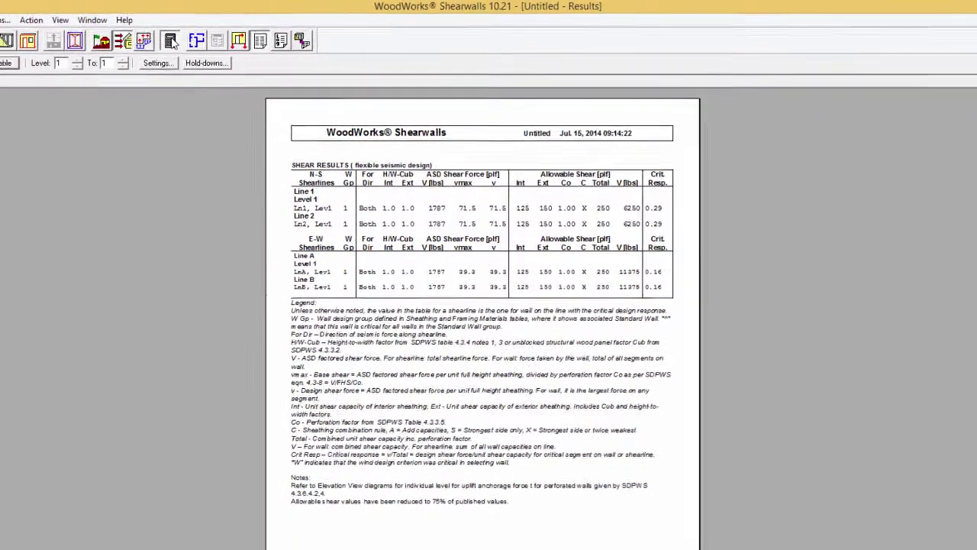
Step: Examine the available service temperature ranges in the Tutorial5 design settings without changing them
click(231, 31)
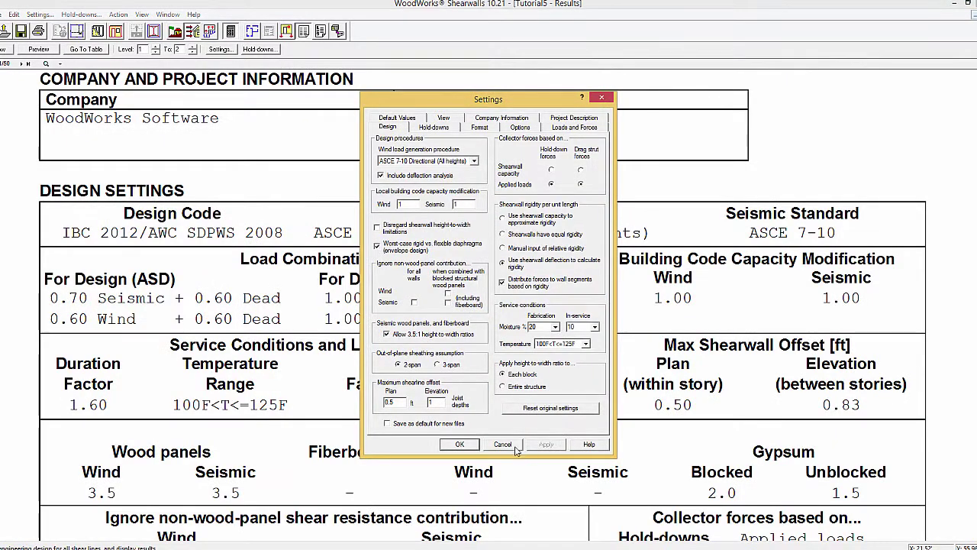
click(513, 448)
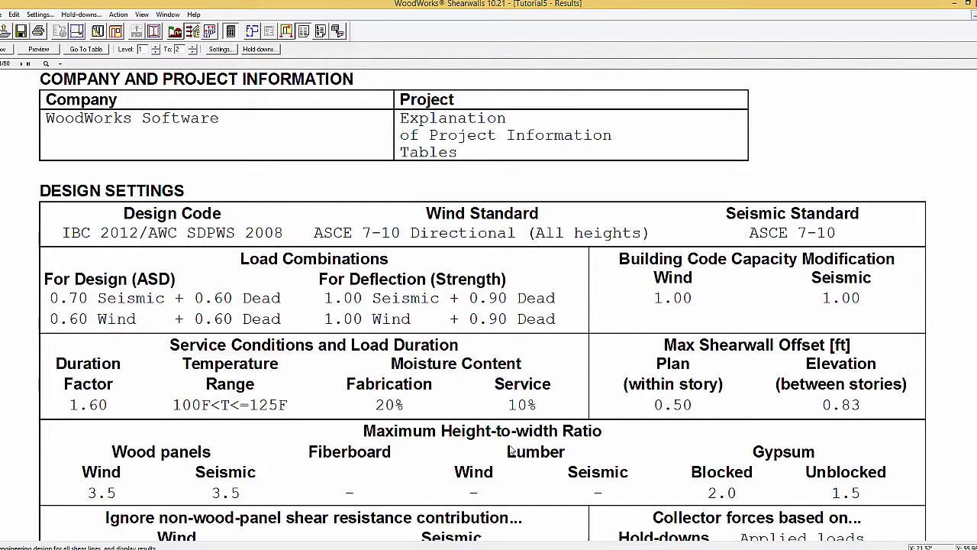
click(36, 15)
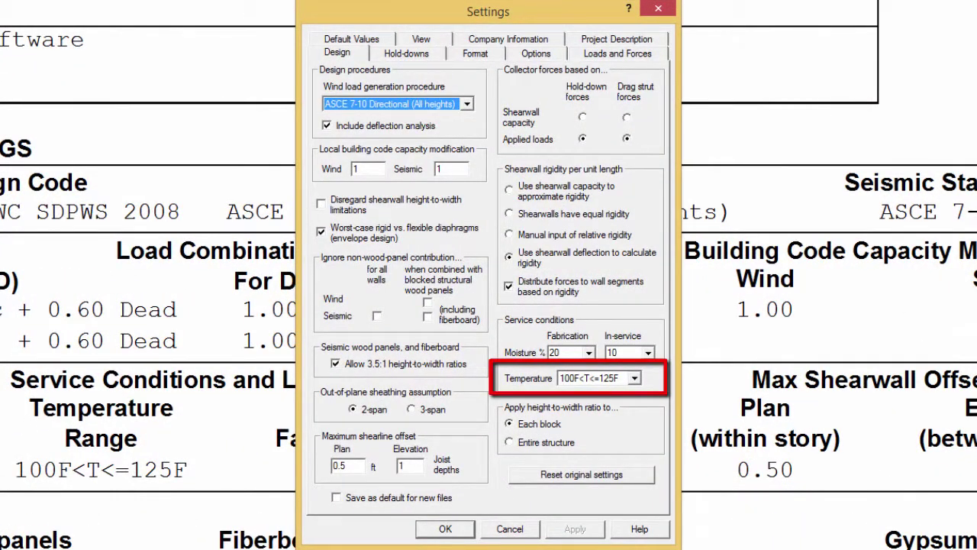
click(635, 378)
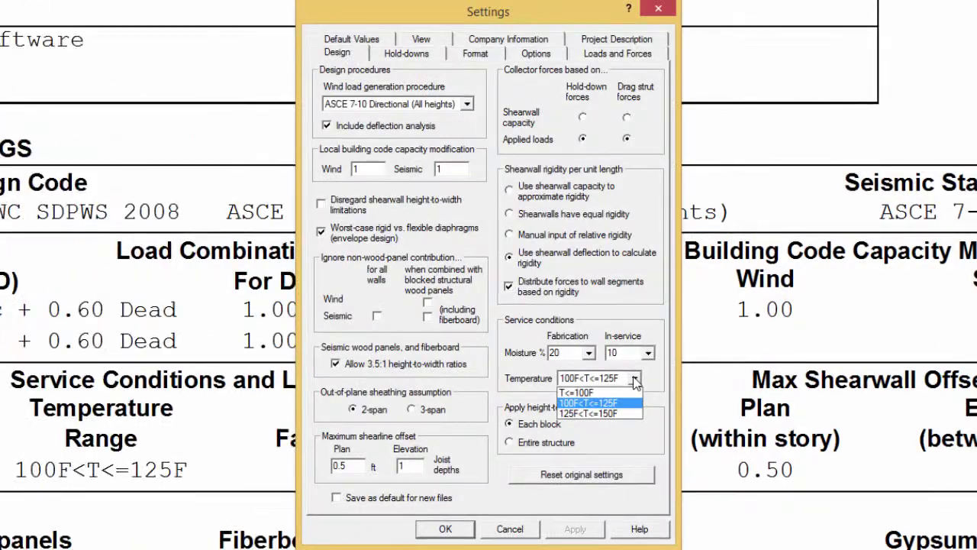
click(634, 381)
click(522, 531)
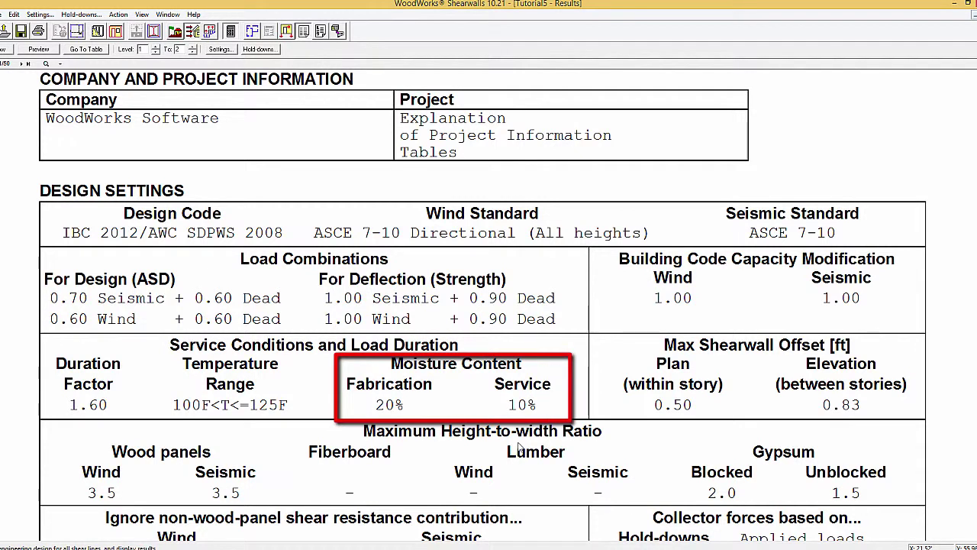
Step: Turn off the deflection analysis, check the fabrication and in-service moisture options, and turn the analysis back on
click(39, 14)
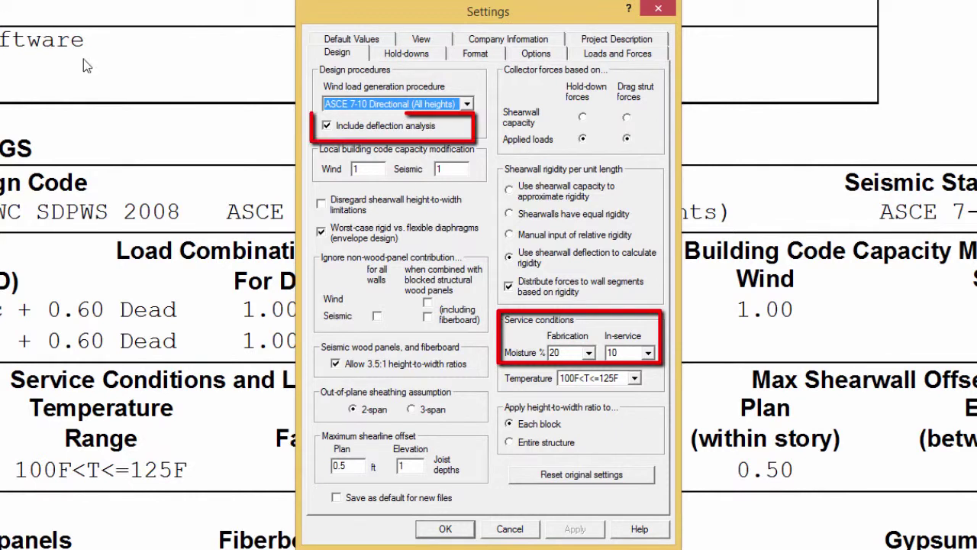
click(328, 127)
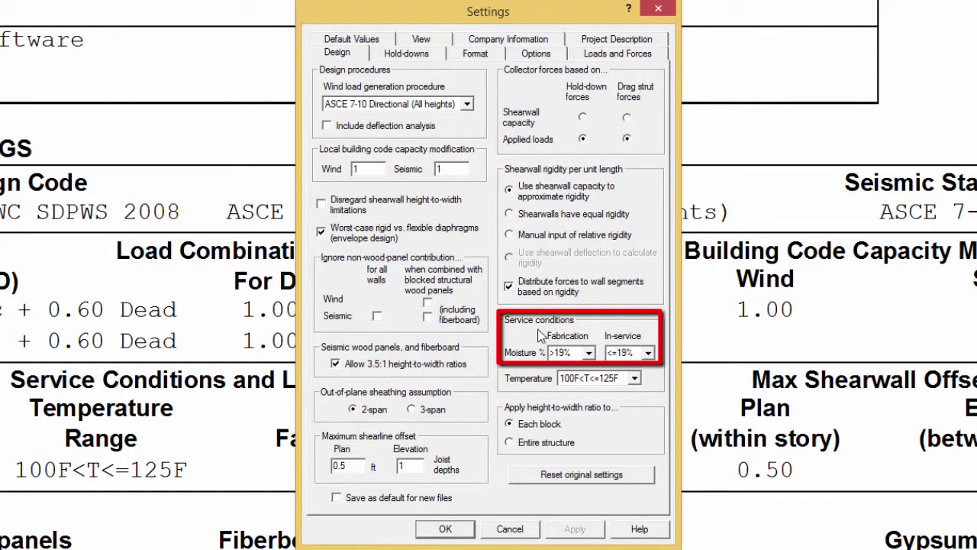
click(587, 354)
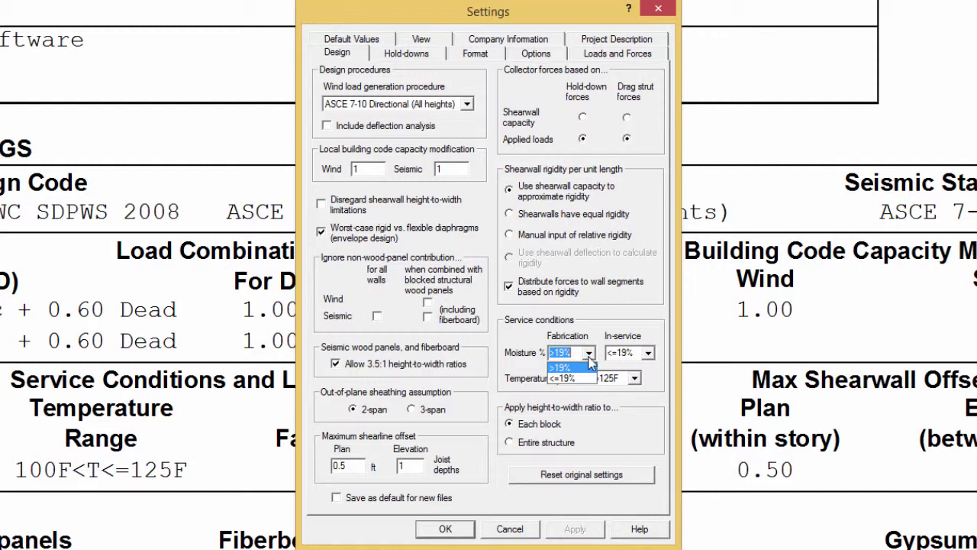
click(646, 352)
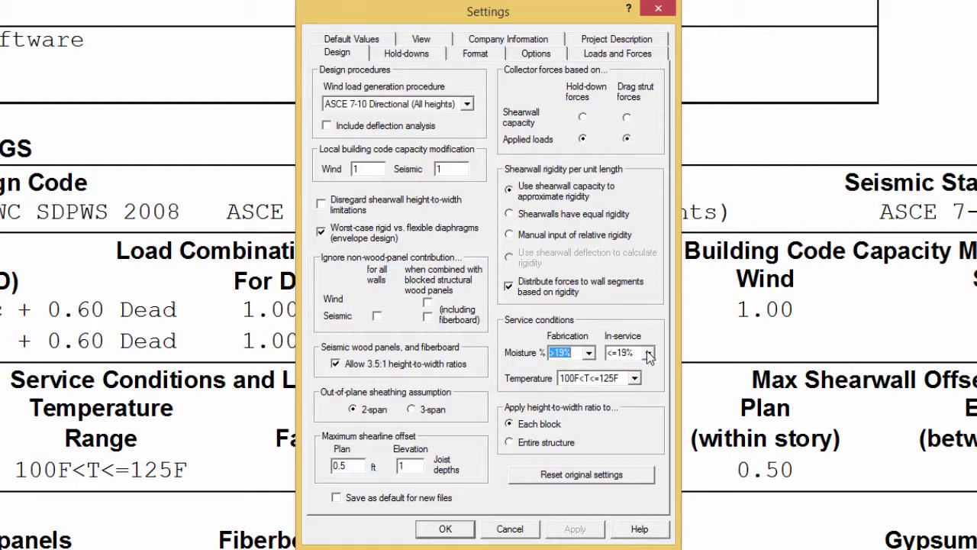
click(647, 353)
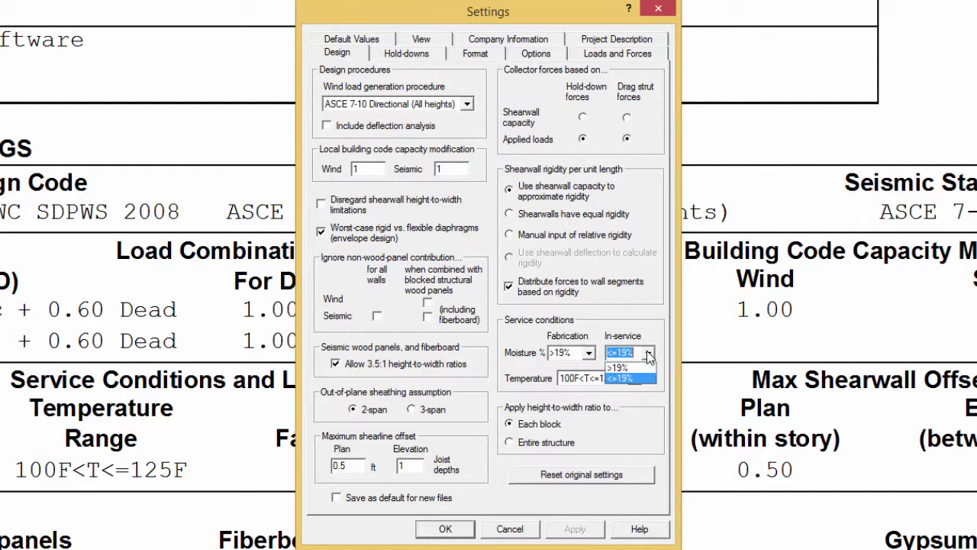
click(646, 355)
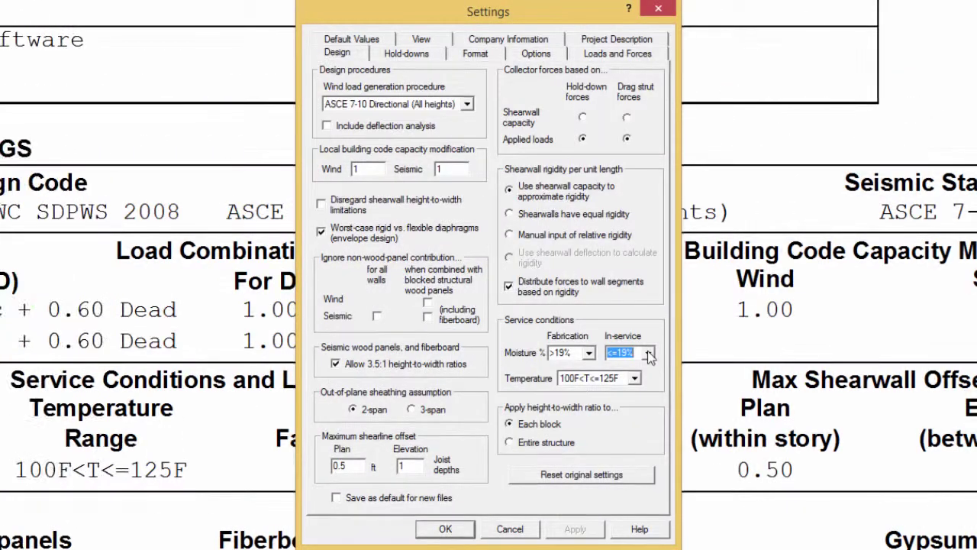
click(327, 127)
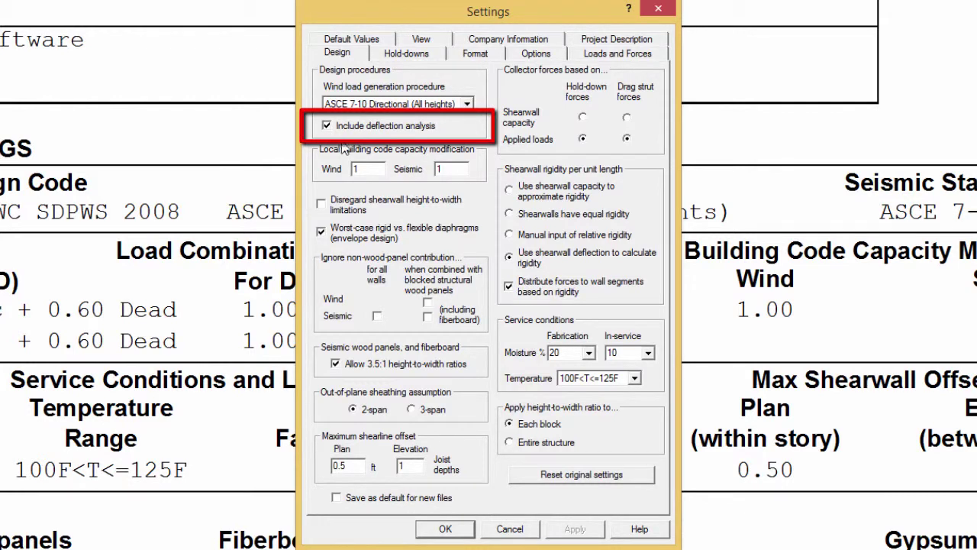
Step: Examine the fabrication and in-service moisture percentage options under the service conditions and close the settings without changing them
click(590, 353)
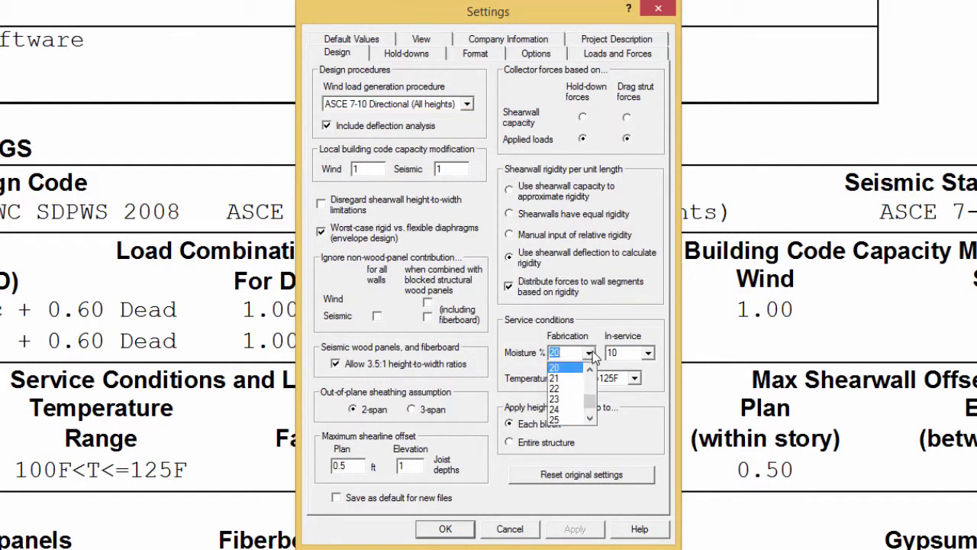
click(592, 355)
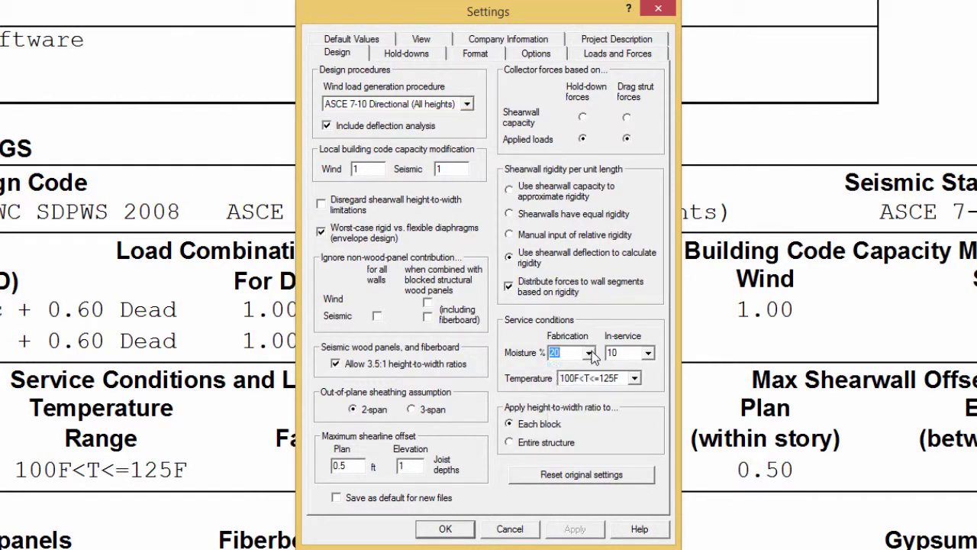
click(653, 358)
click(650, 356)
click(454, 530)
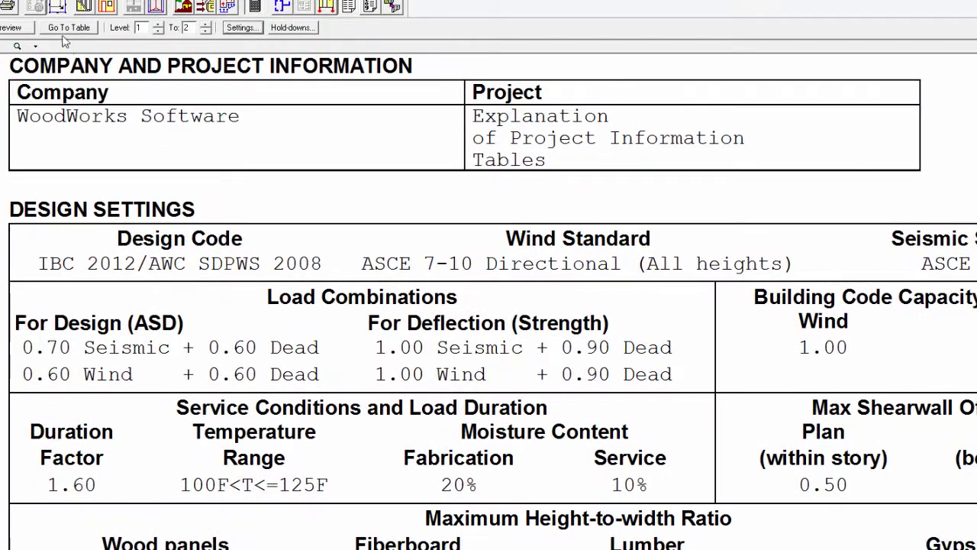
Step: Go to the Hold-down Displacement table for the rigid diaphragm wind design and examine its shrinkage column and the shrinkage formula in the legend
click(69, 27)
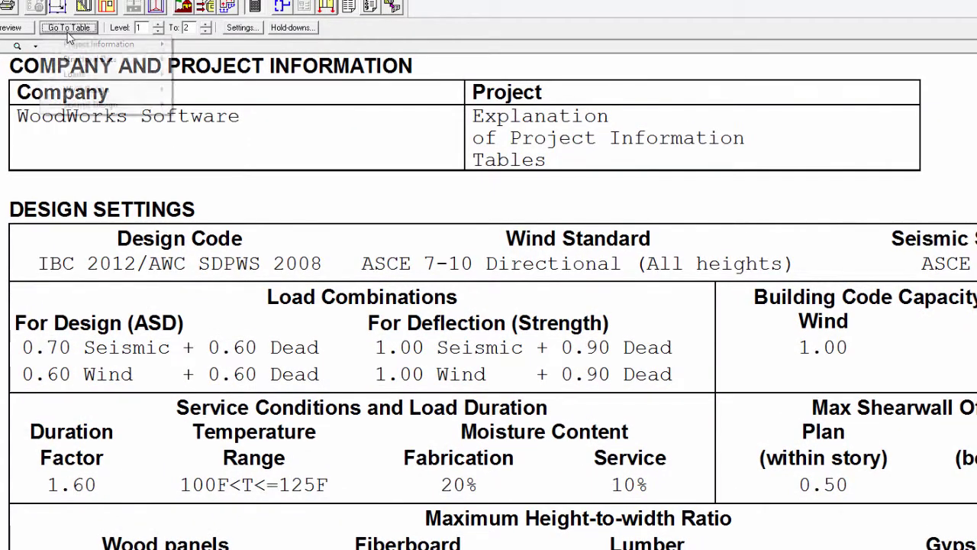
mouse_move(77, 91)
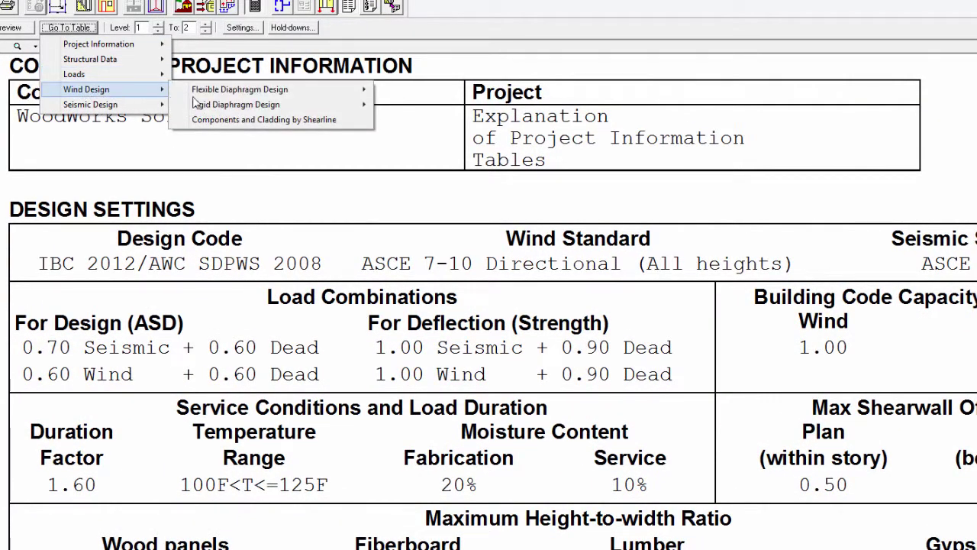
mouse_move(291, 111)
click(413, 165)
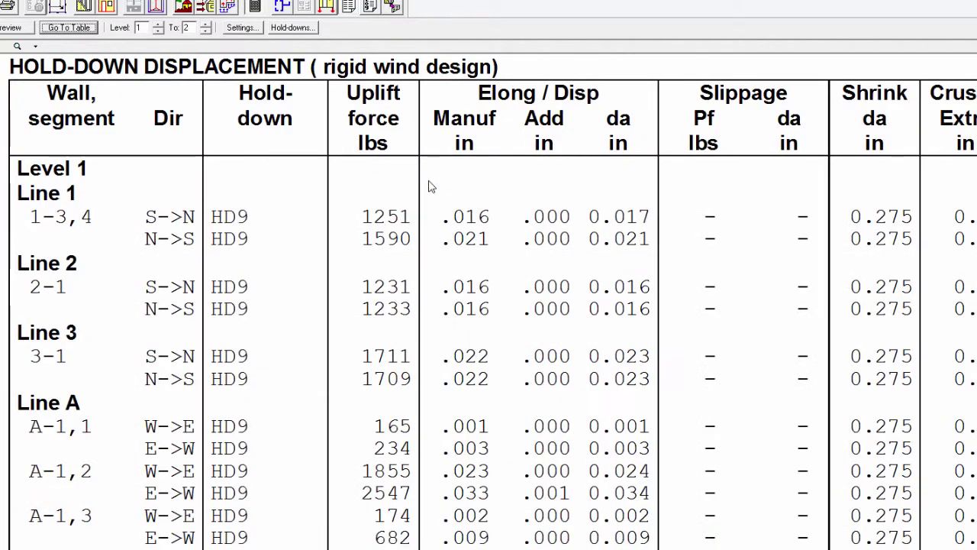
scroll(434, 397, down, 2)
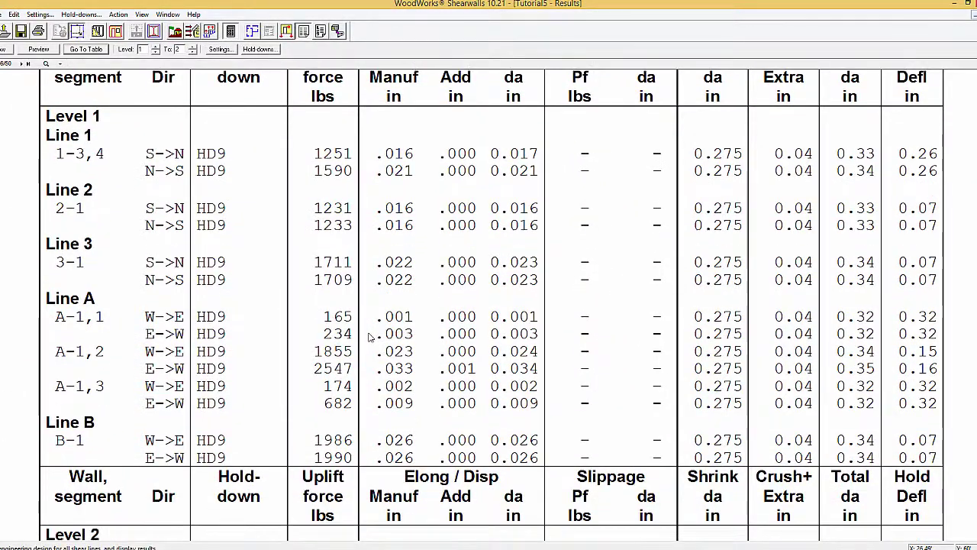
scroll(369, 337, down, 5)
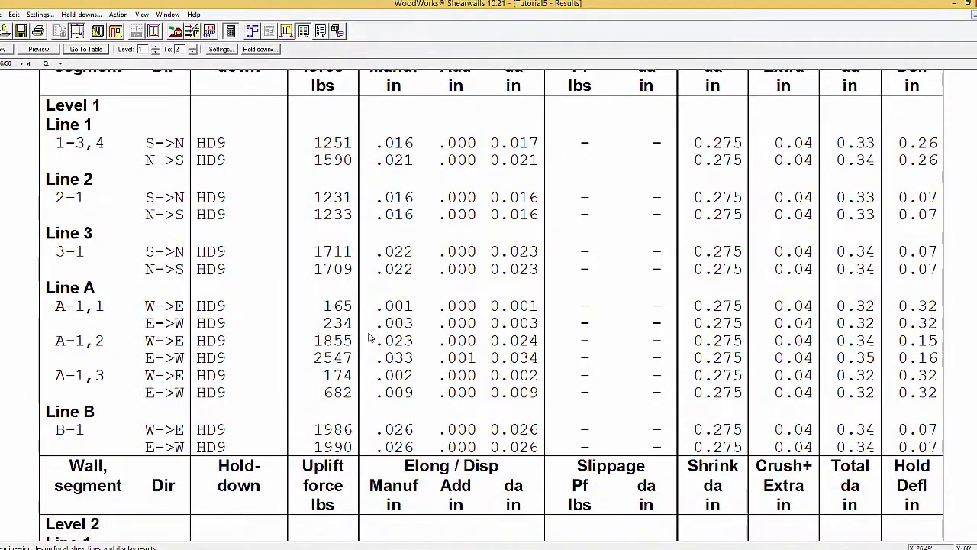
scroll(369, 336, down, 9)
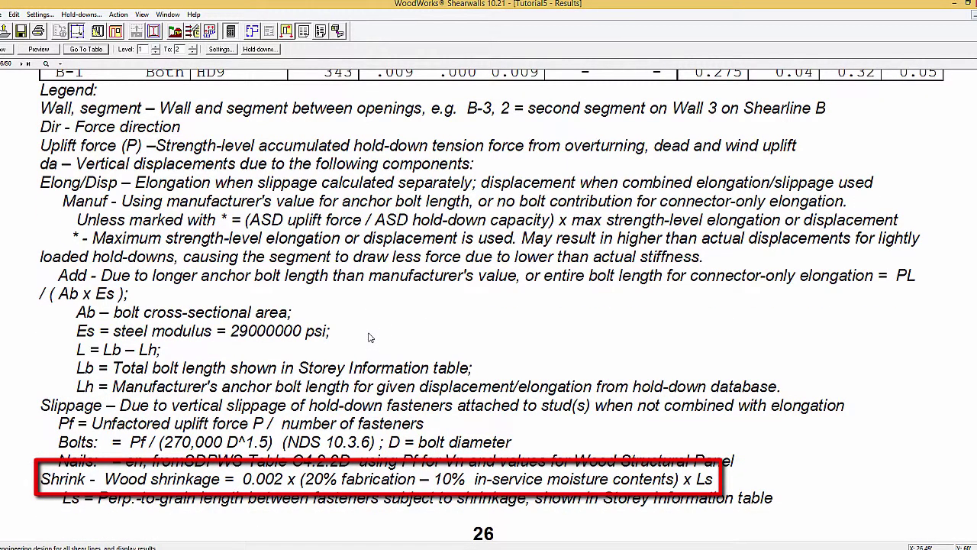
scroll(368, 337, up, 6)
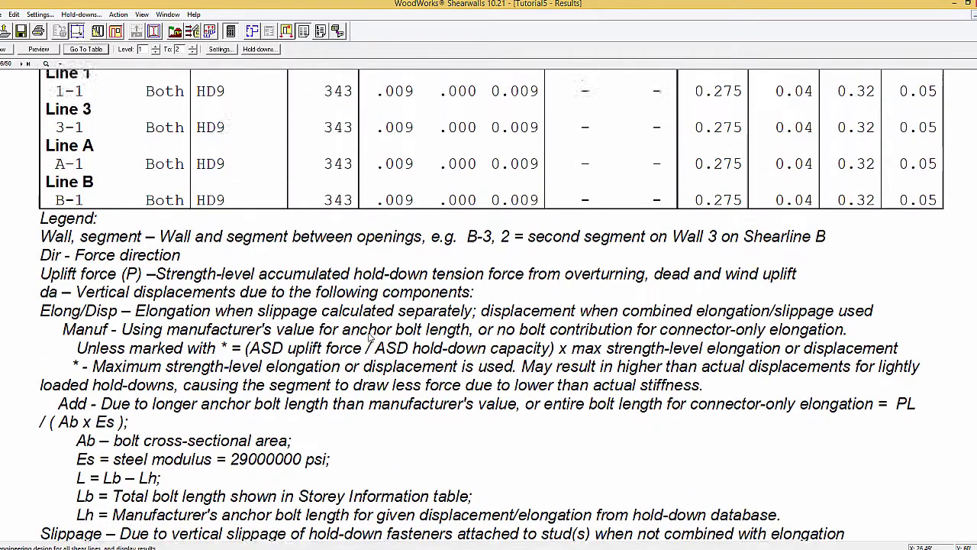
scroll(369, 337, up, 5)
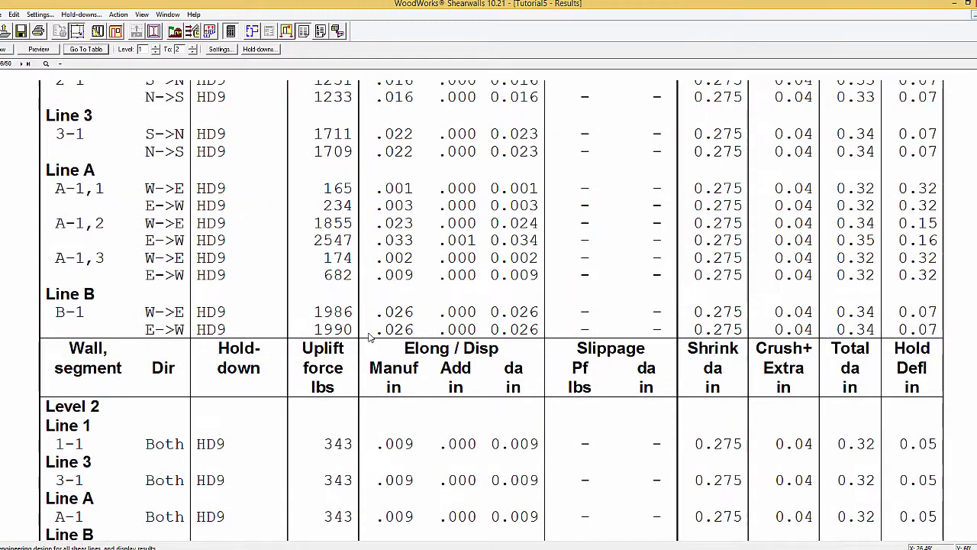
scroll(369, 337, up, 3)
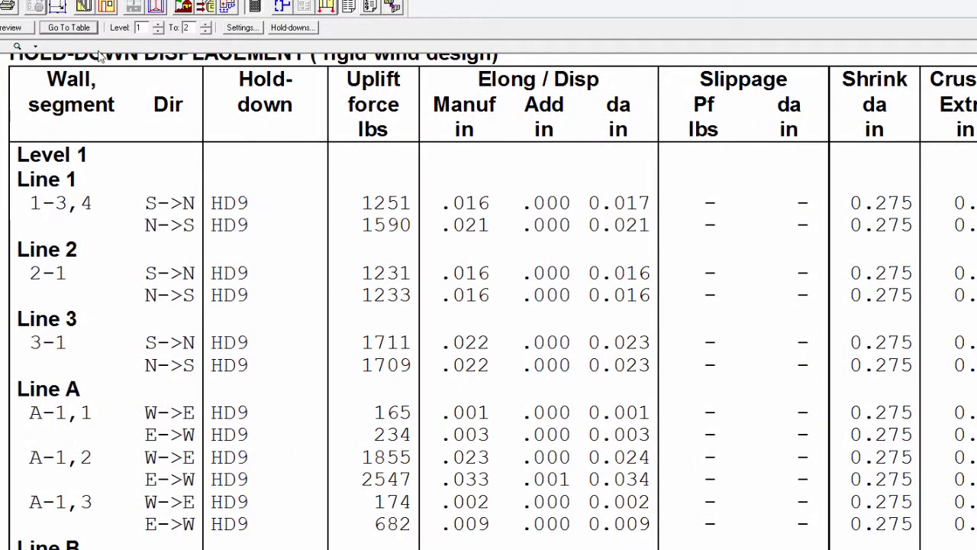
Step: Go to the Story Information table in the structural data to view the hold-down length subject to shrinkage
click(80, 34)
mouse_move(82, 60)
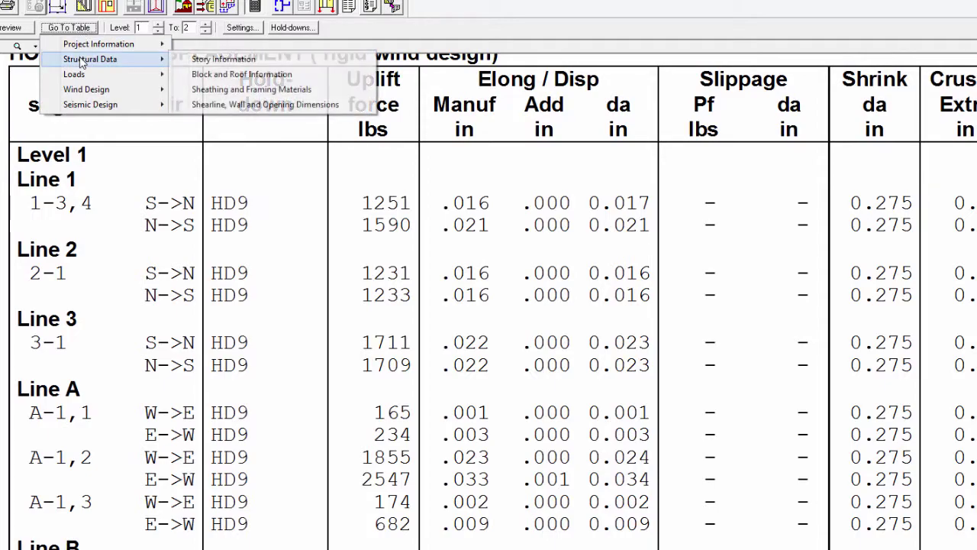
click(191, 59)
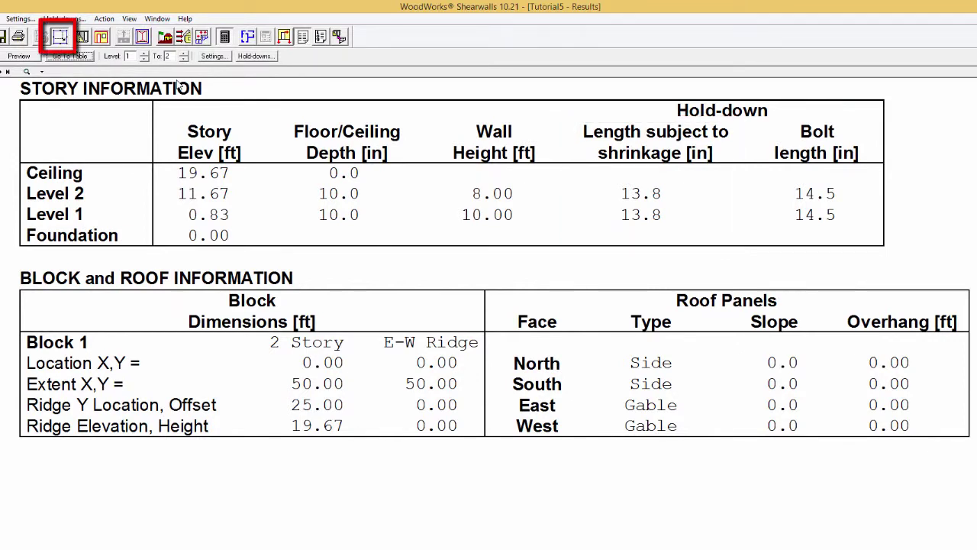
Step: Show the structure plan view and open the Structure Input form to inspect the lowest hold-down length subject to shrinkage
click(61, 38)
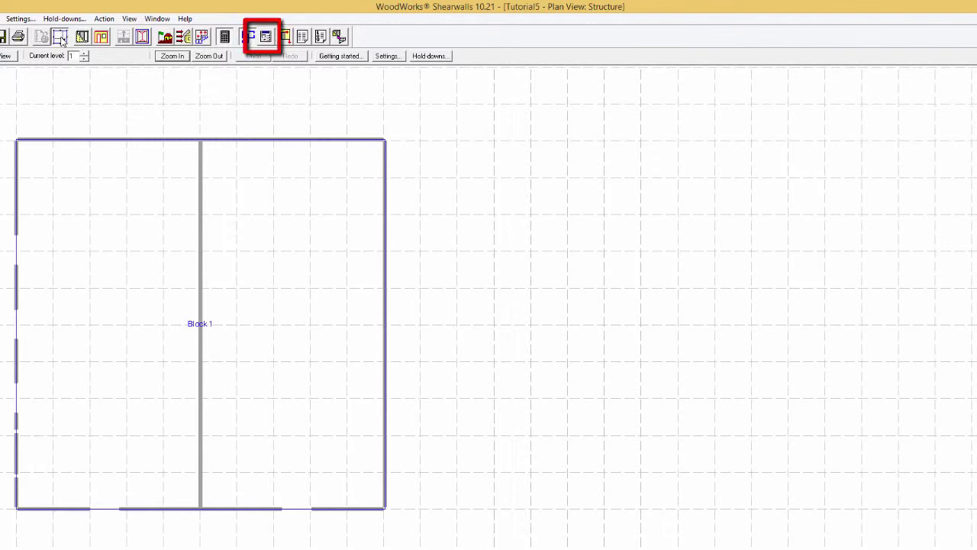
click(272, 39)
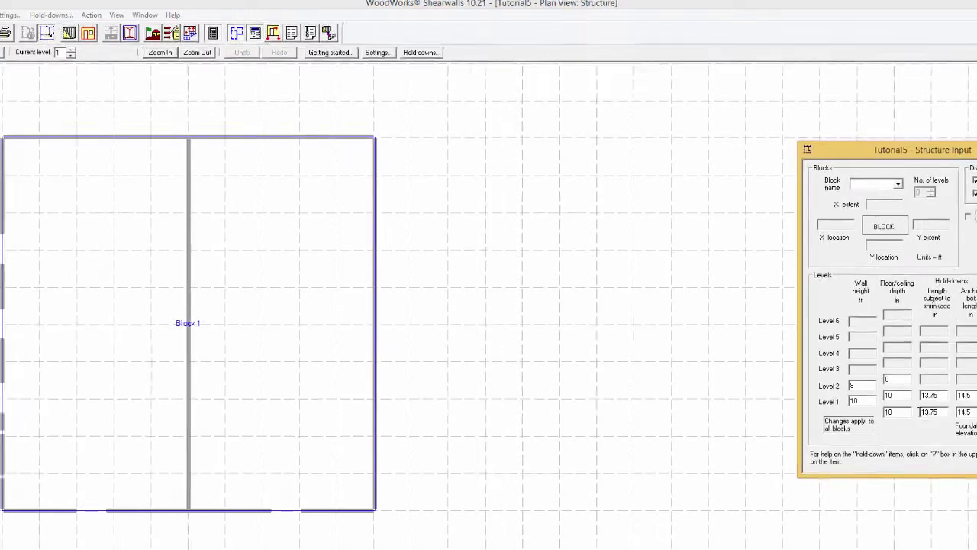
drag(946, 412, 907, 411)
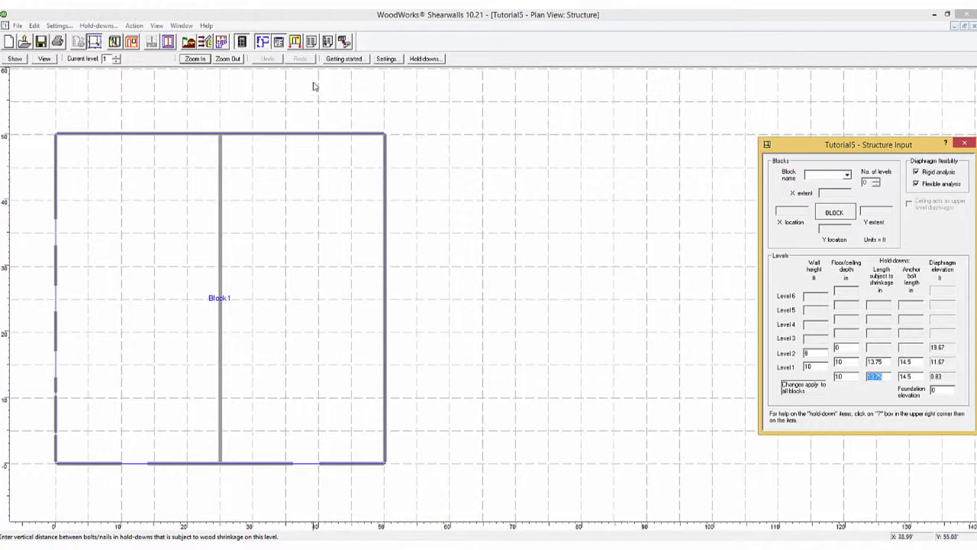
Step: Return to the results report and go to the Components and Cladding by Shearline table of the wind design
click(312, 47)
click(101, 59)
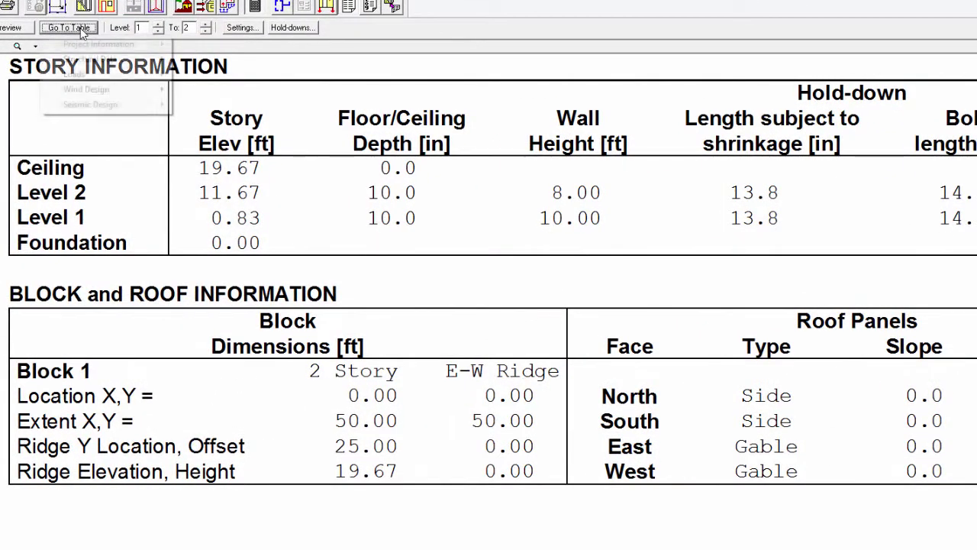
mouse_move(137, 89)
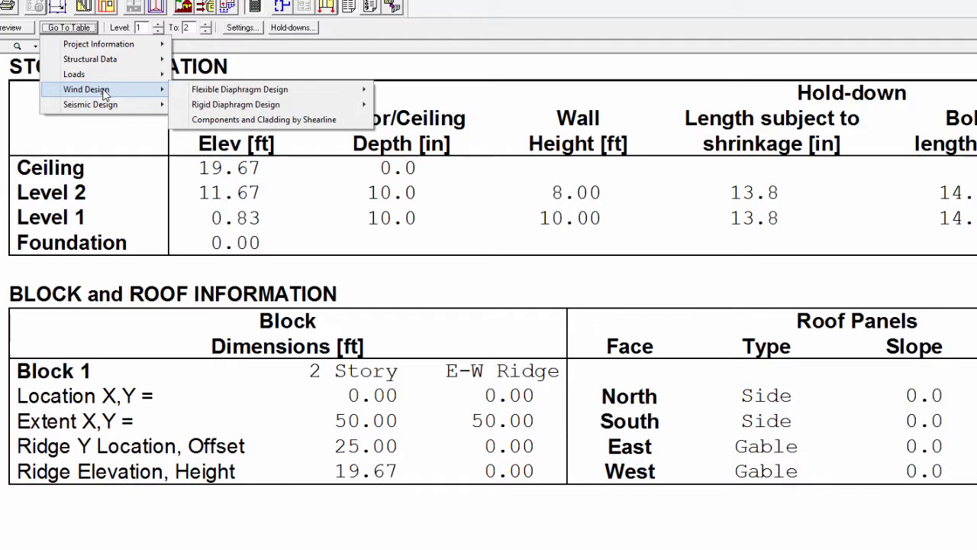
click(240, 120)
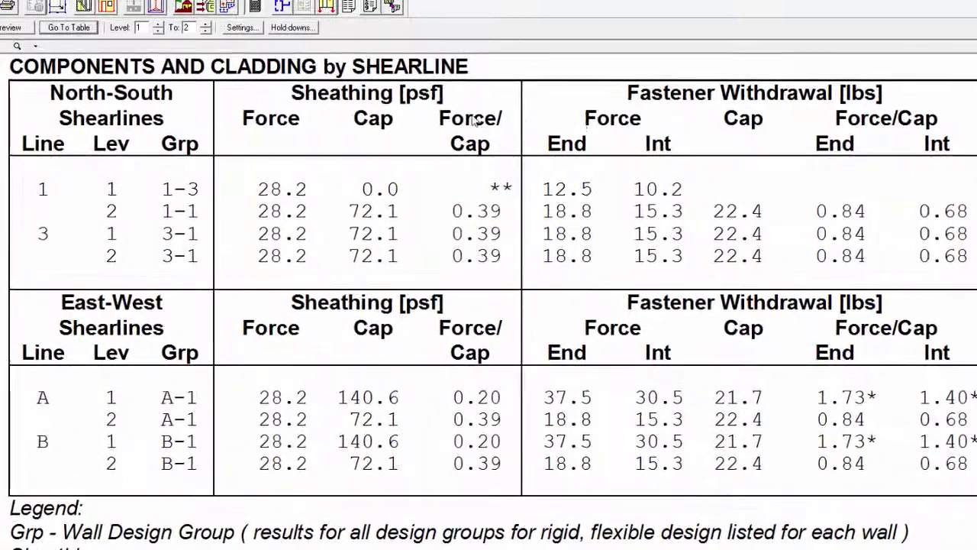
Step: Go to the Design Settings table in the project information and open the design settings
click(85, 28)
mouse_move(100, 44)
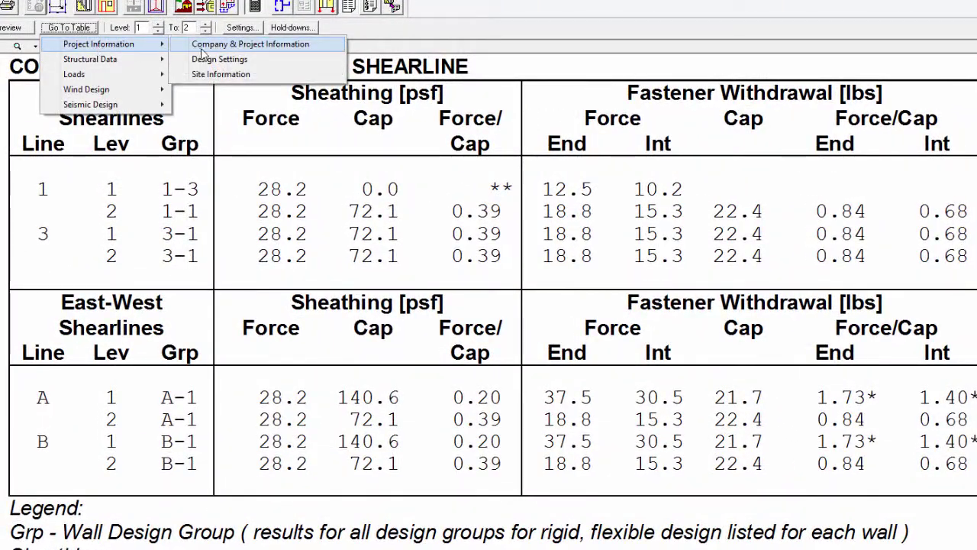
click(204, 59)
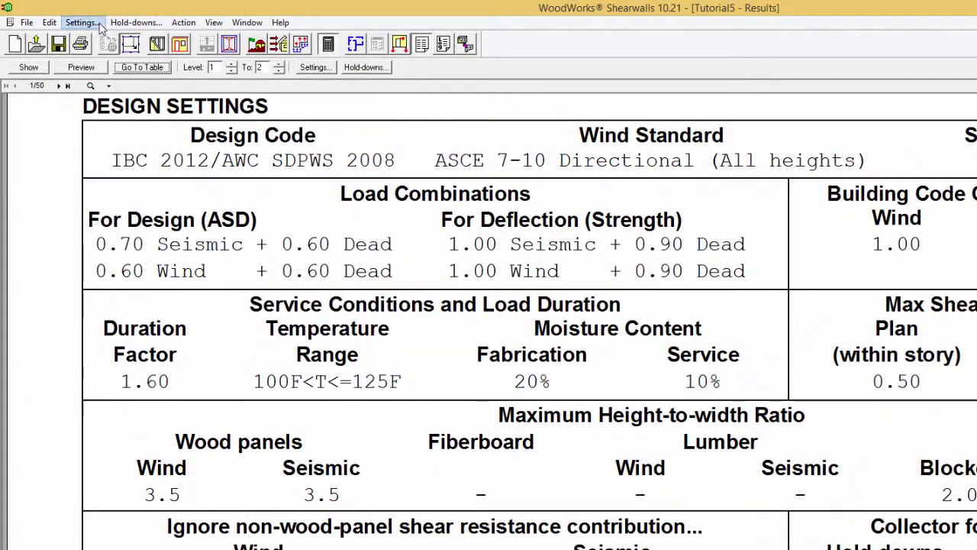
click(82, 22)
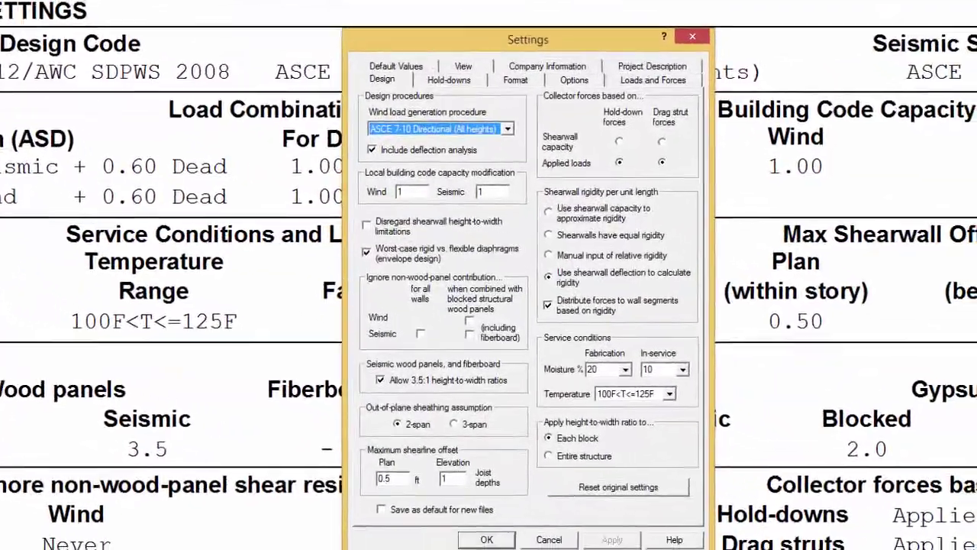